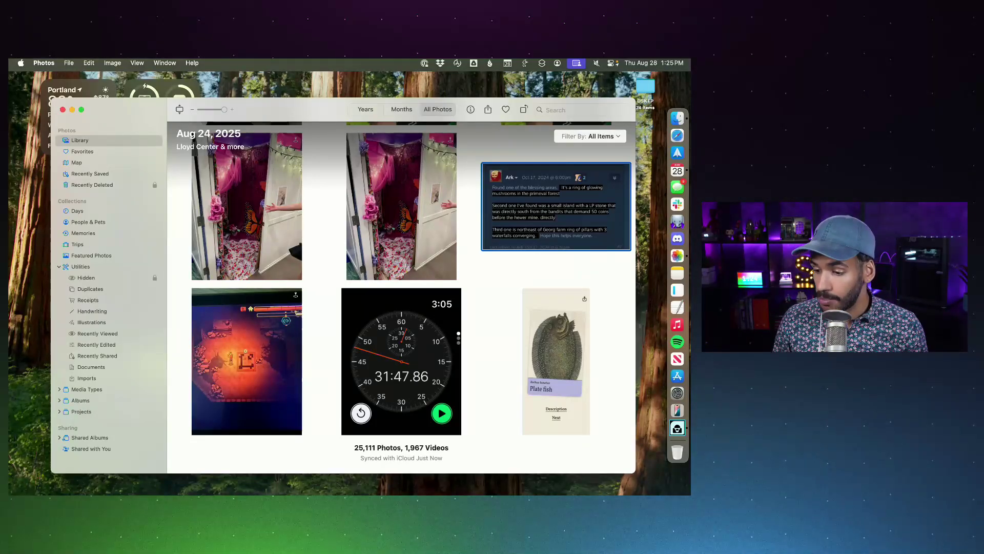
- Switch the Photos library window to full screen with Control-Command-F
key("ctrl+super+f")
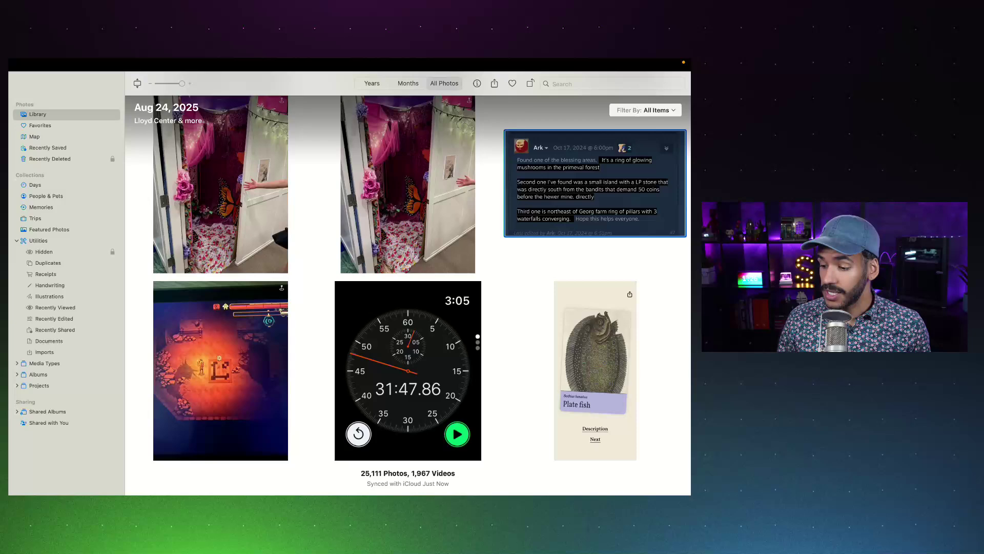
- Open Utilities > Duplicates in the sidebar to list the duplicate photo pairs
left_click(47, 263)
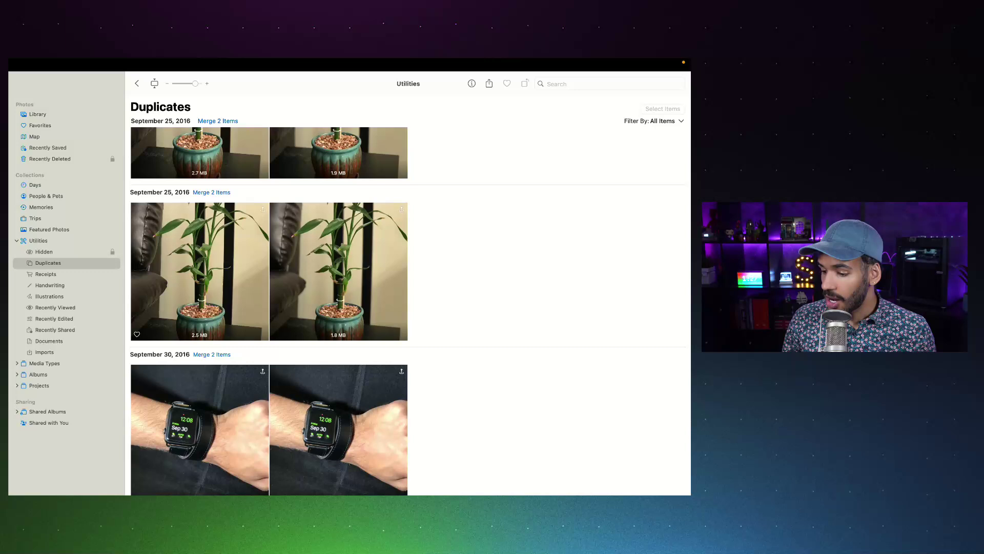
left_click(200, 272)
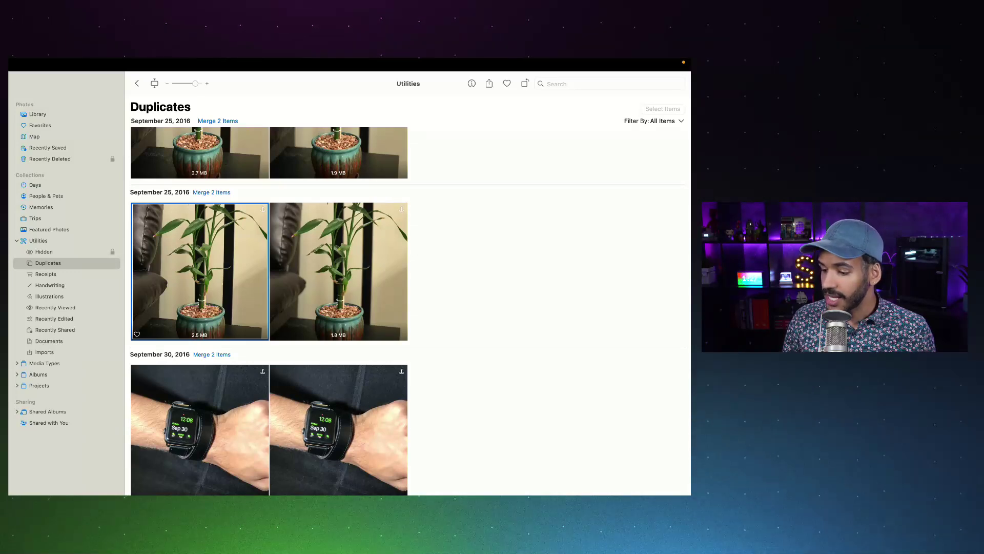
key("super+i")
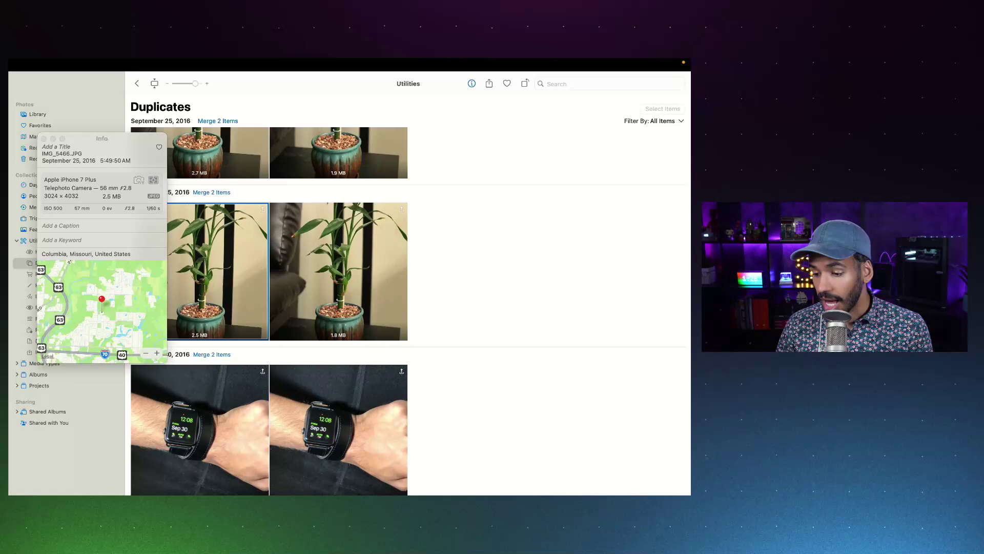
left_click(338, 271)
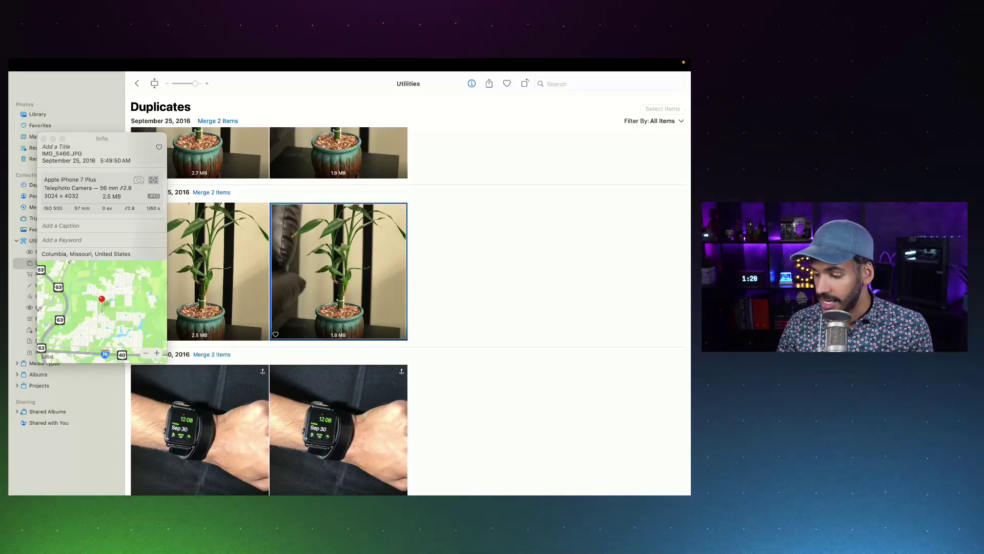
key("Left")
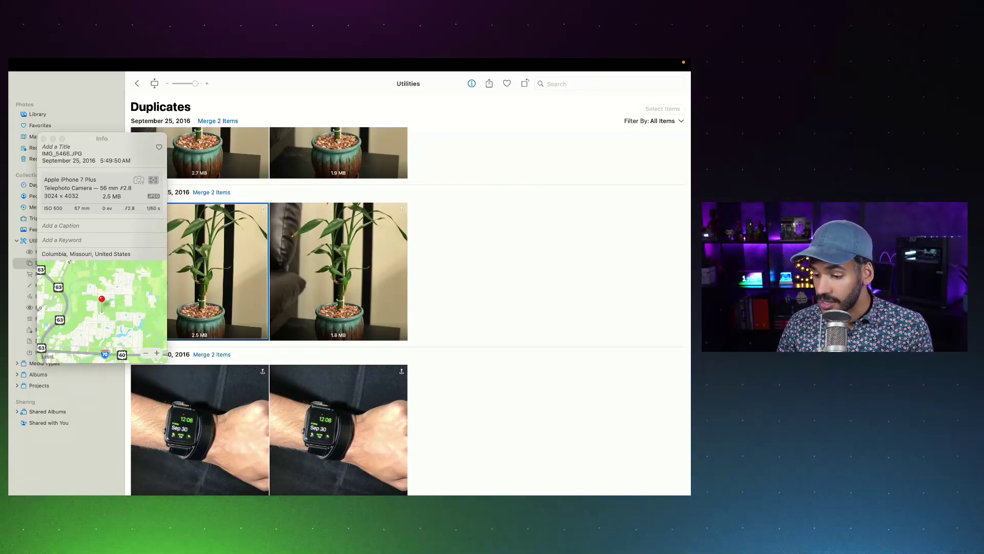
key("Right")
key("Left")
key("Right")
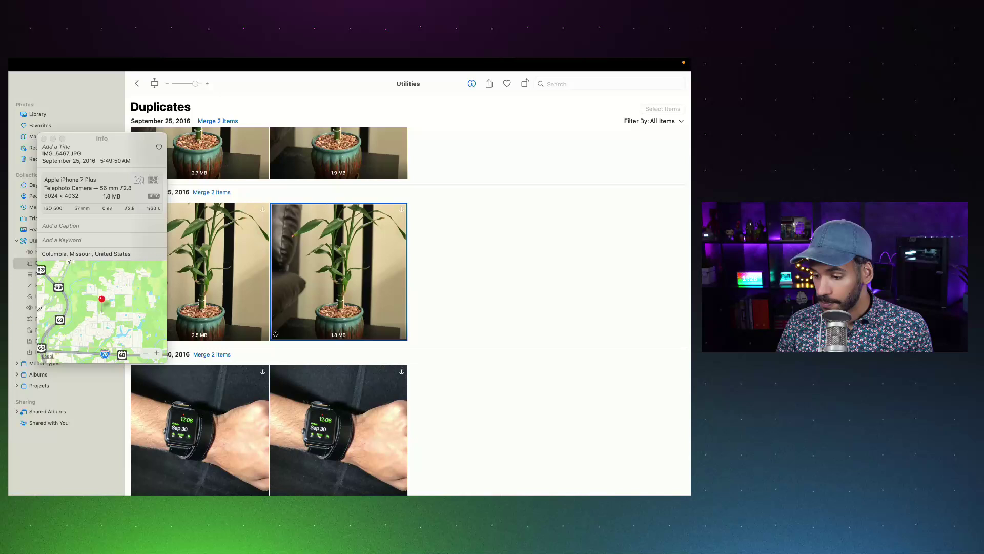
key("Left")
key("Right")
key("Left")
key("Right")
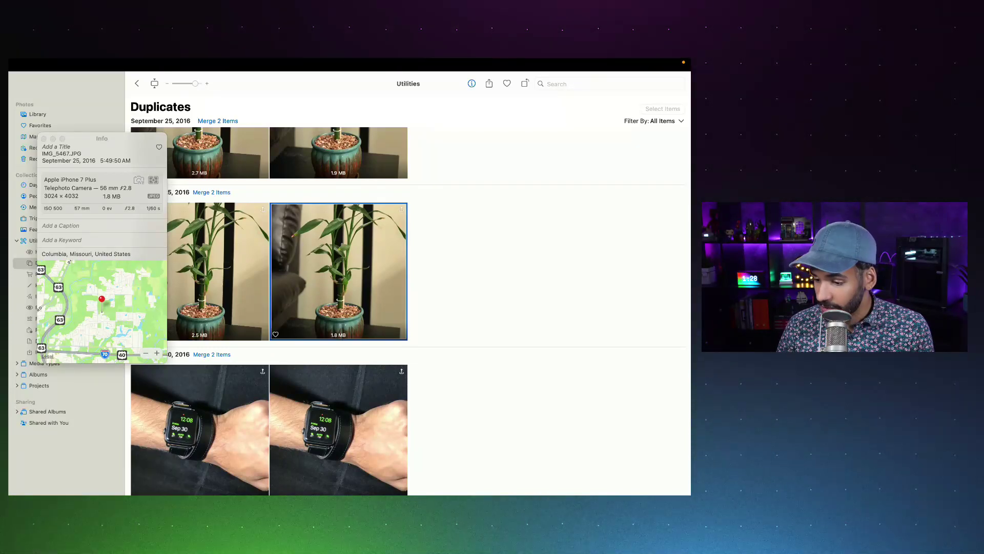
key("Left")
key("Right")
key("Left")
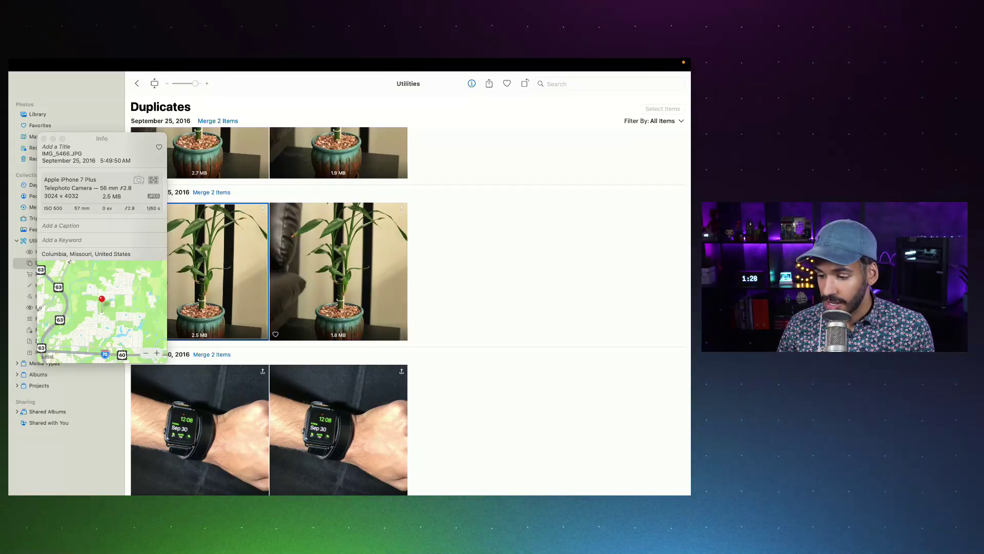
key("Right")
key("Left")
key("Right")
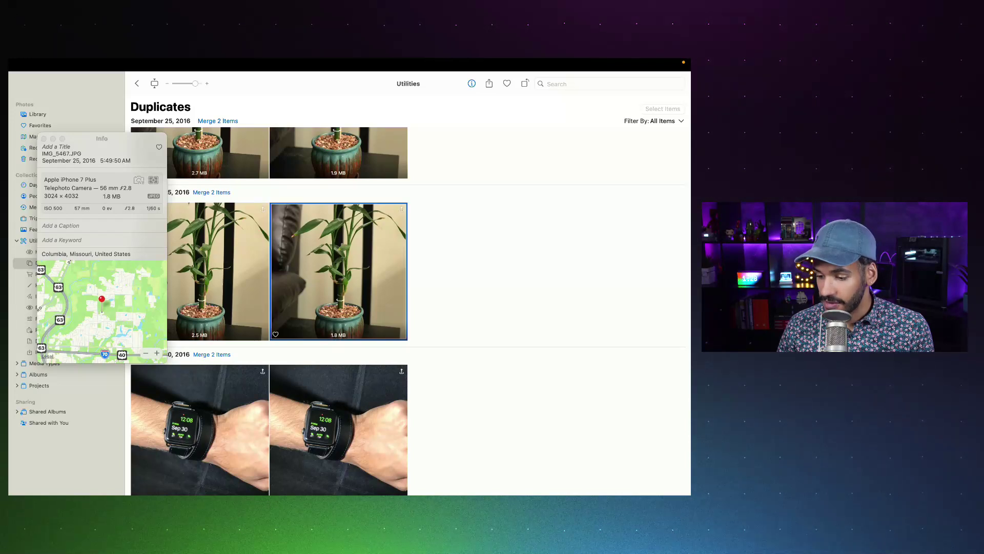
key("Left")
key("Right")
key("Left")
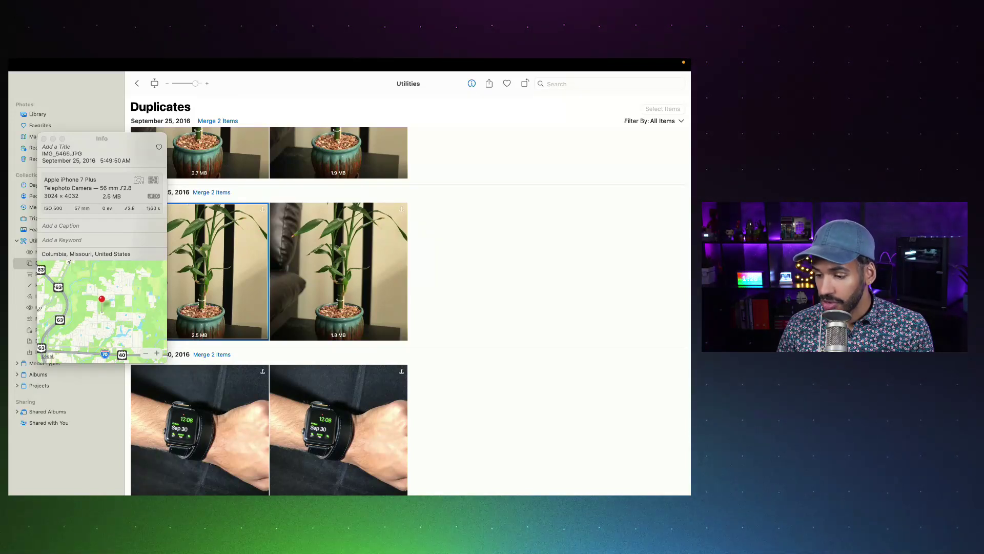
key("Right")
key("Left")
key("Right")
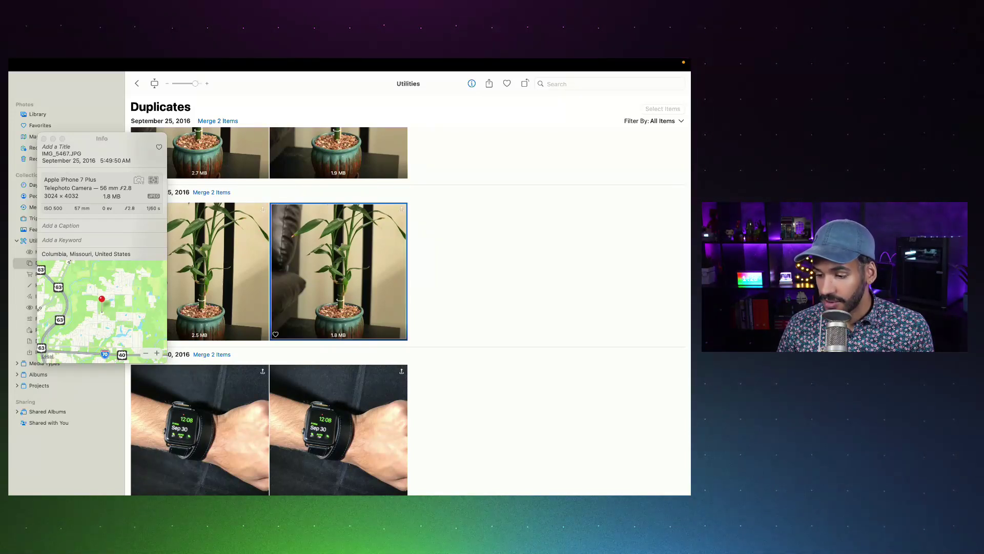
key("Left")
key("Right")
key("Left")
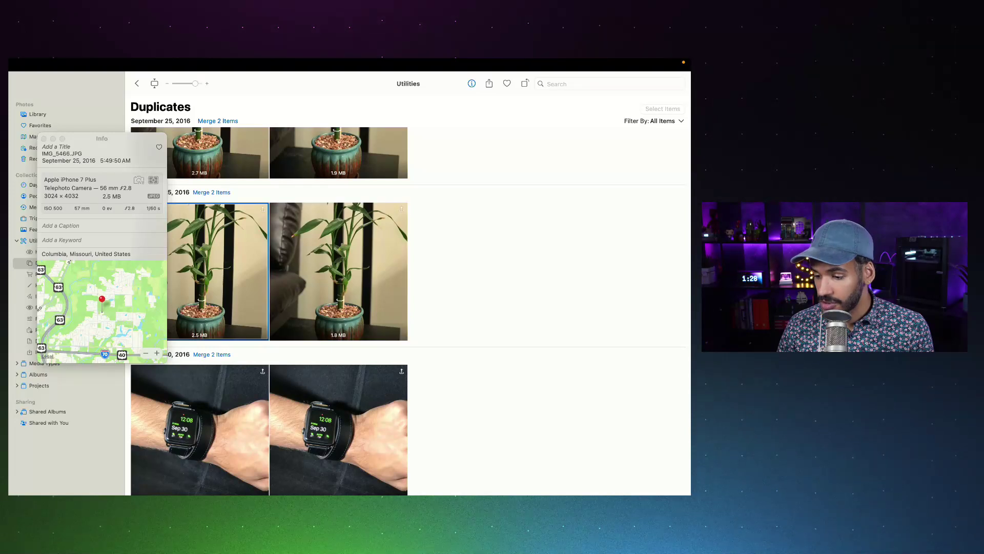
key("Right")
key("Left")
key("Right")
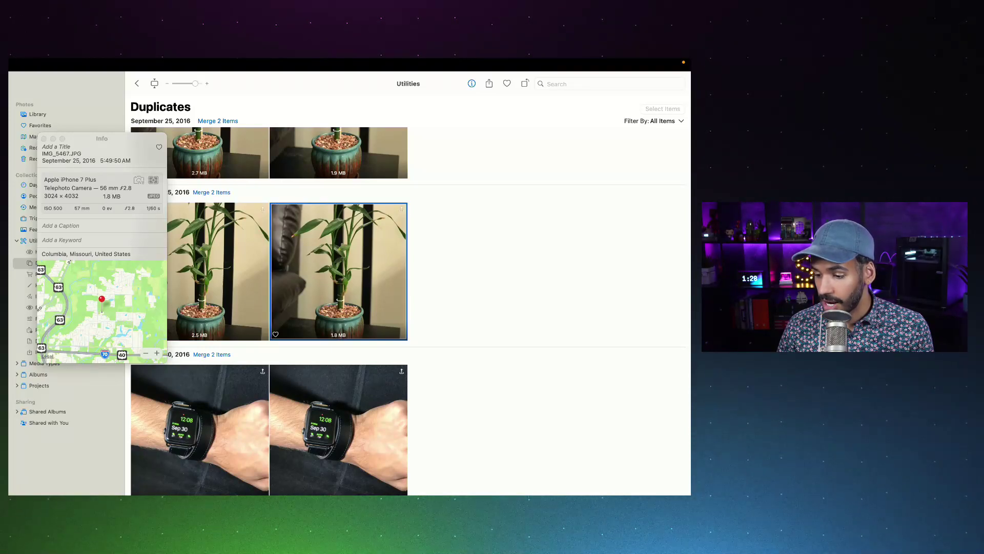
key("Left")
key("Right")
key("Left")
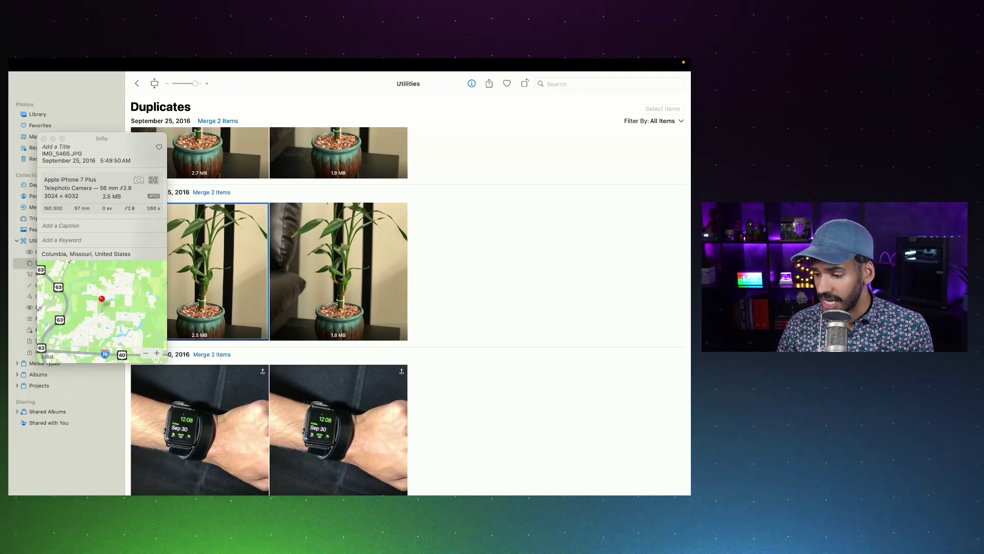
key("Right")
key("Left")
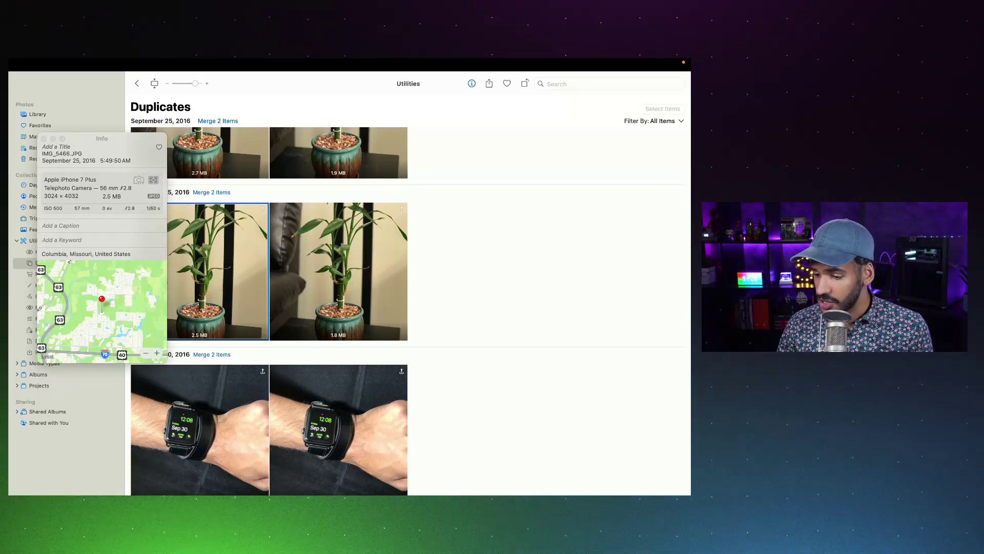
left_click(44, 138)
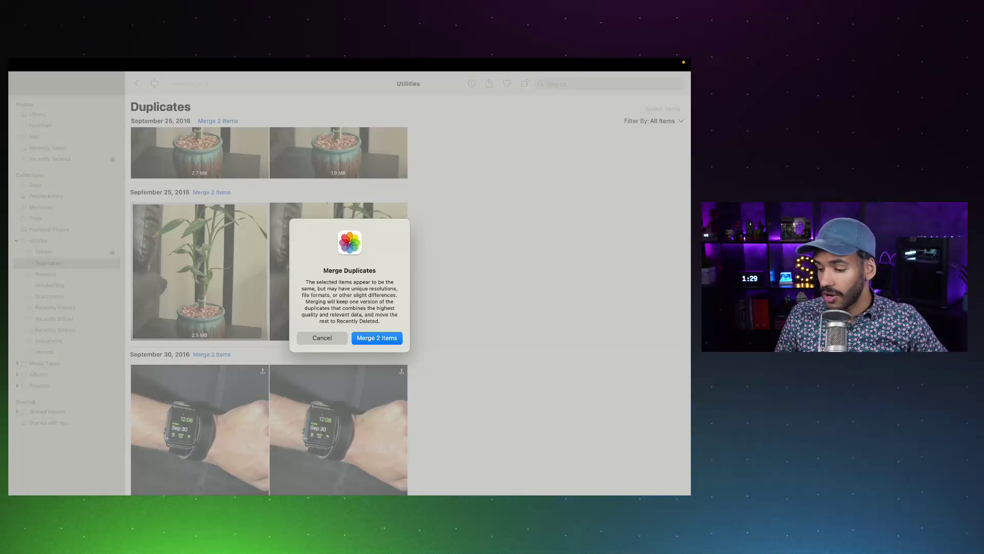
- Confirm merging the bamboo pair and show Info for the left plant photo
key("Return")
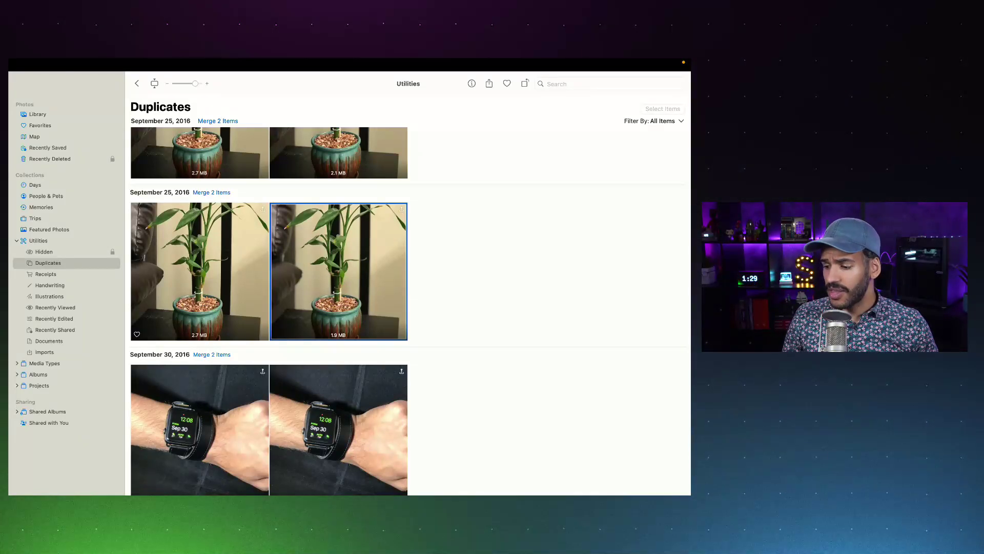
left_click(201, 272)
key("super+i")
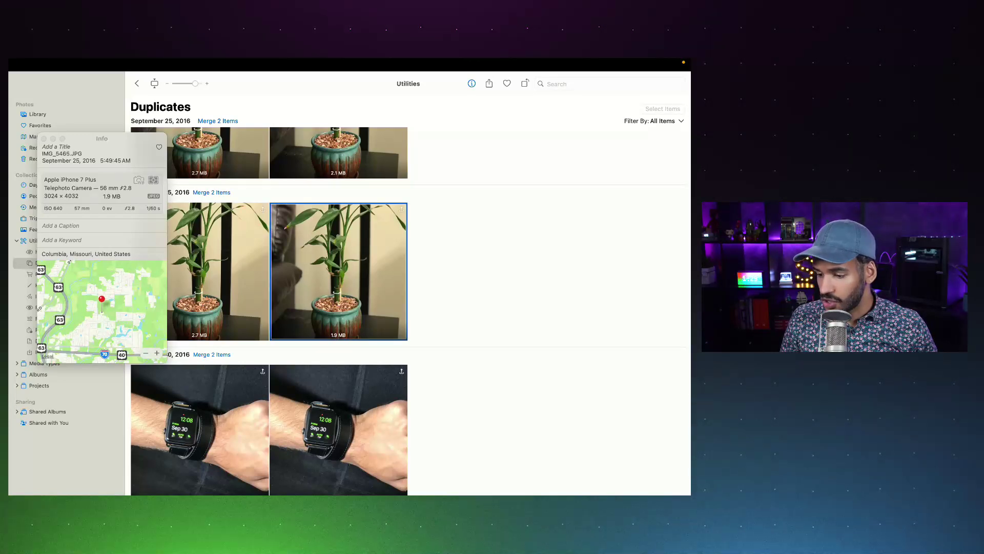
- Compare both plant copies' details, ending on the 1.9 MB IMG_5465.JPG
key("Right")
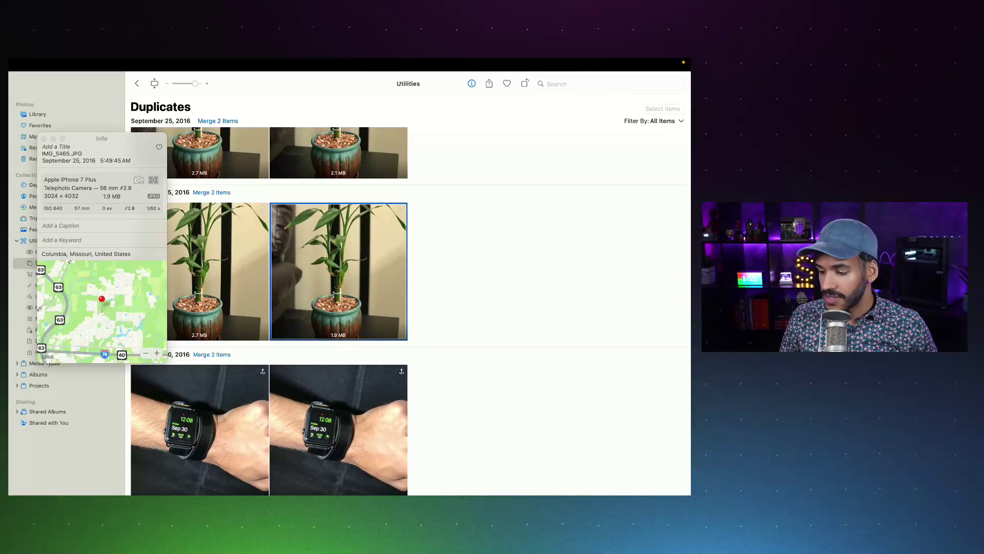
key("Left")
key("Right")
key("Left")
key("Right")
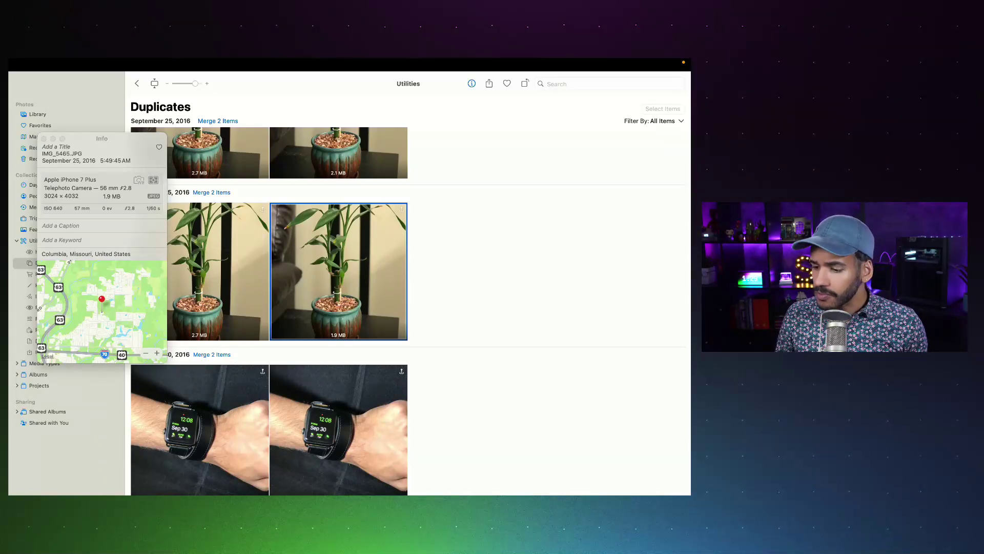
- Close the plant photo's Info window to return to the Duplicates list
left_click(45, 139)
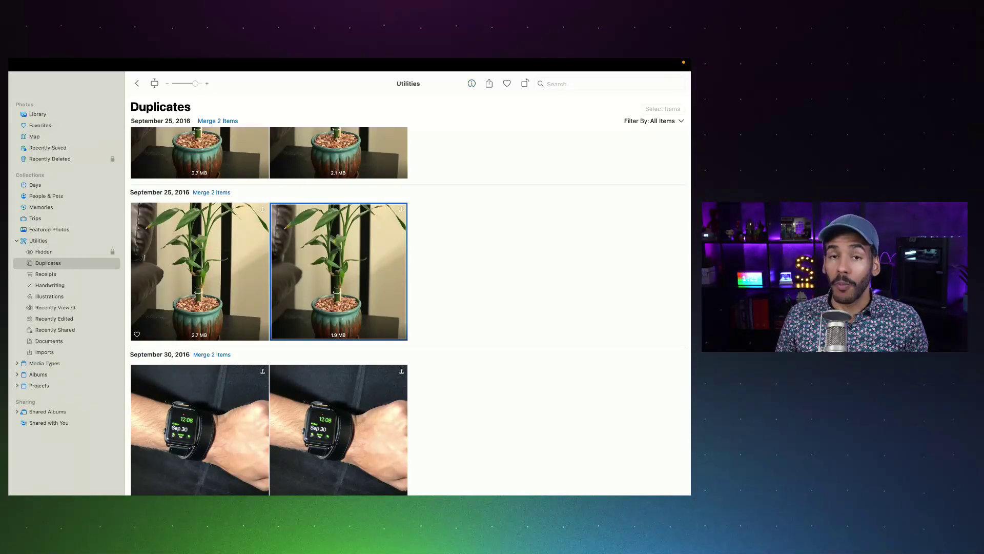